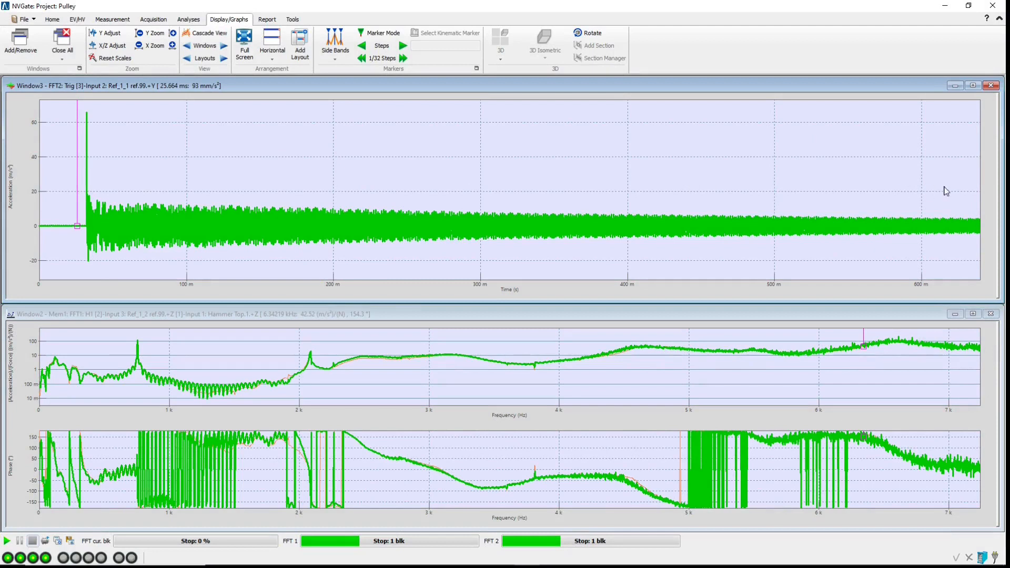
Inspect the tail of the triggered acceleration signal and the FRF around 1.2 and 5.8 kHz at different frequency zooms.
left_click(946, 189)
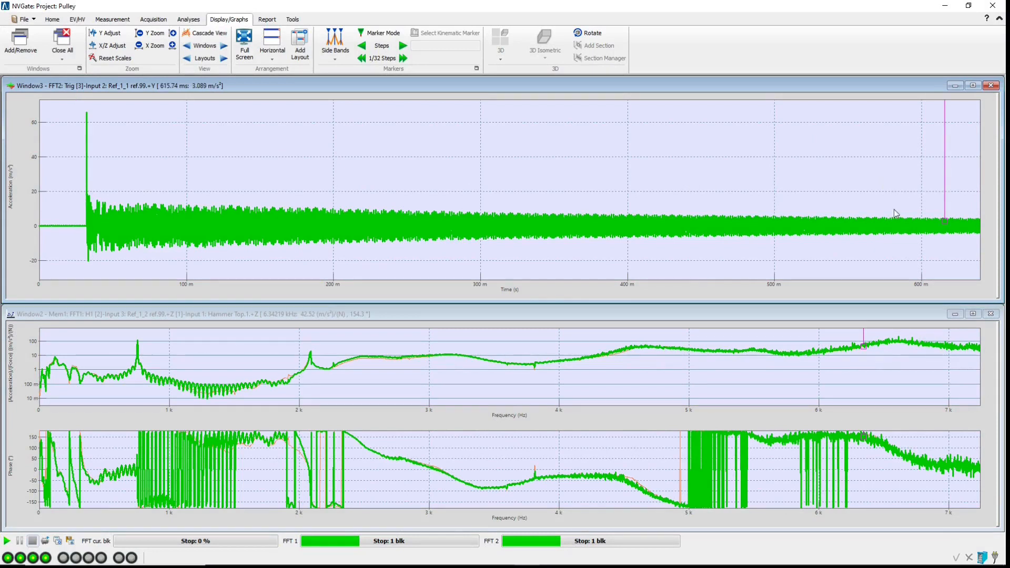
left_click(202, 360)
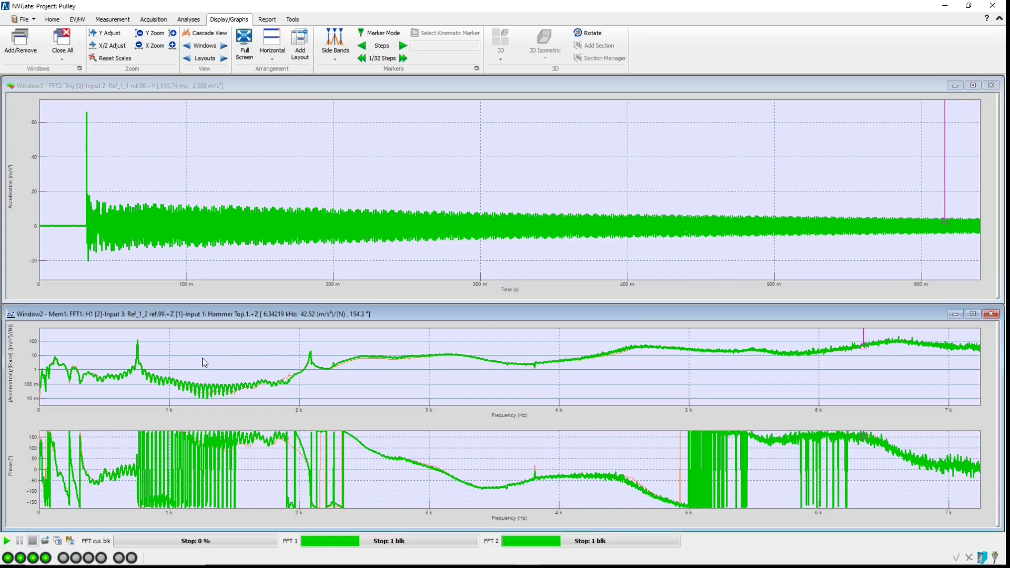
left_click(172, 45)
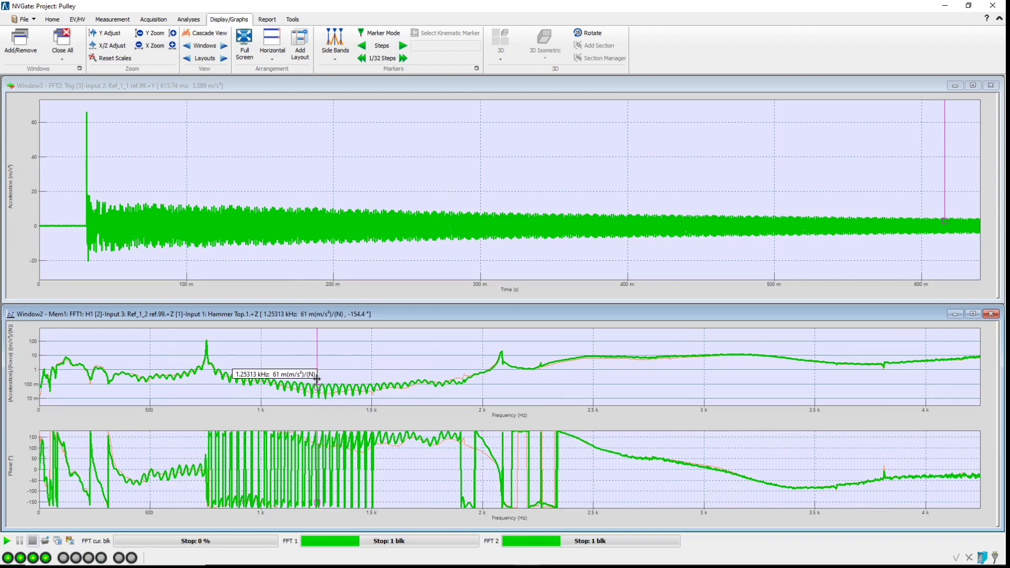
left_click(146, 49)
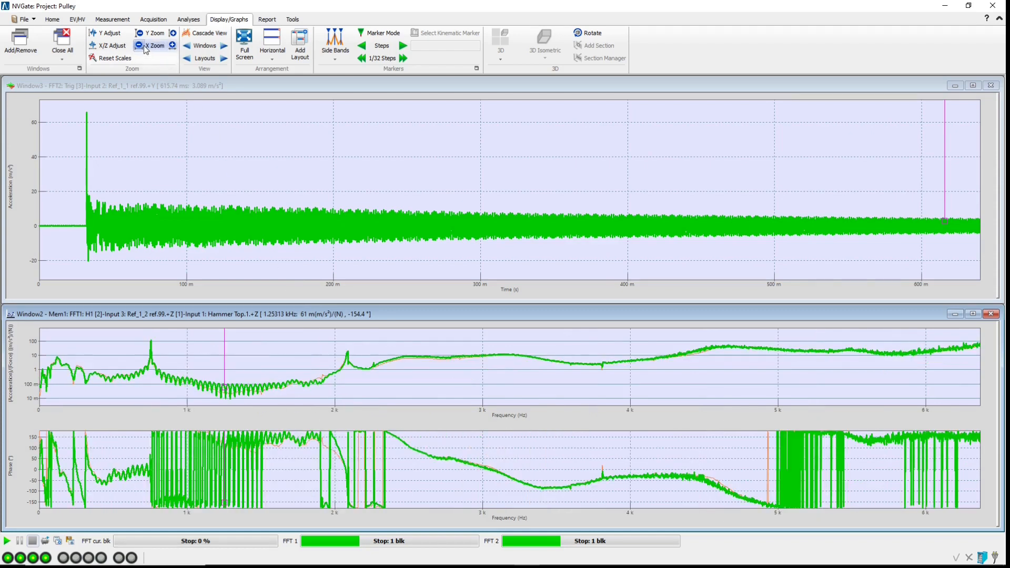
left_click(899, 353)
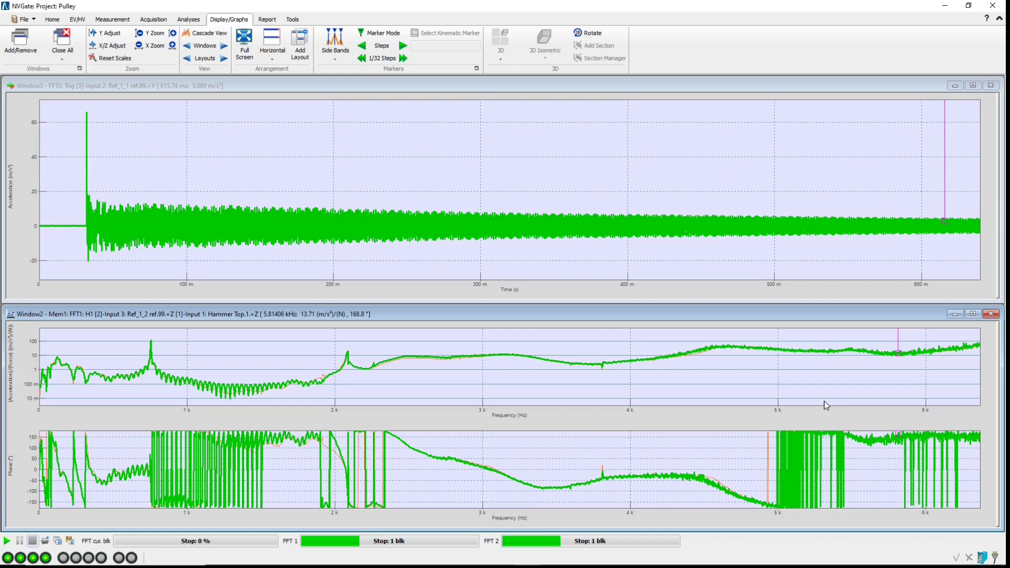
left_click(217, 450)
Compare the raw and weighted results by switching the active trace in the acceleration time plot and the FRF plot.
left_click(442, 204)
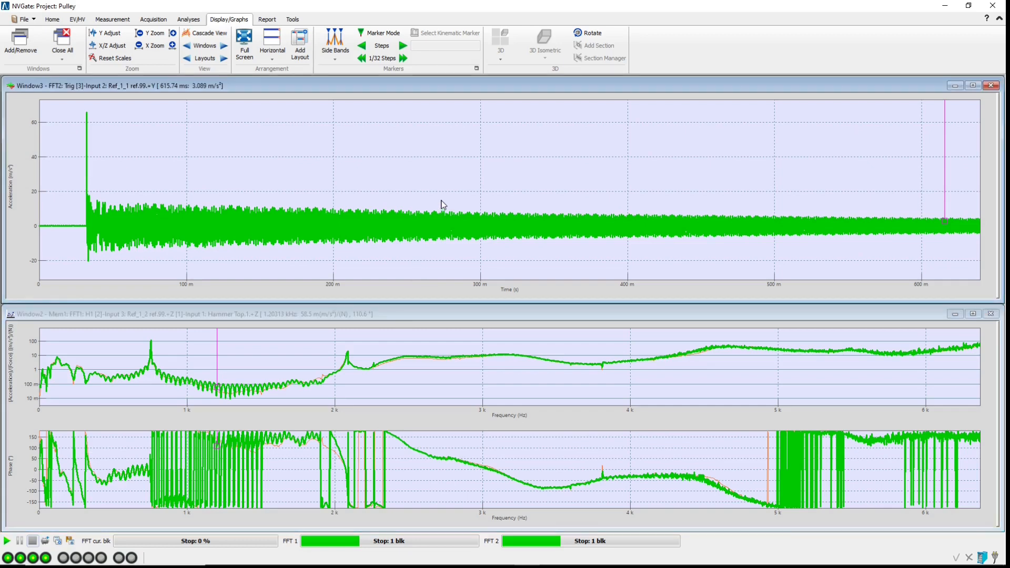
key("Tab")
left_click(441, 353)
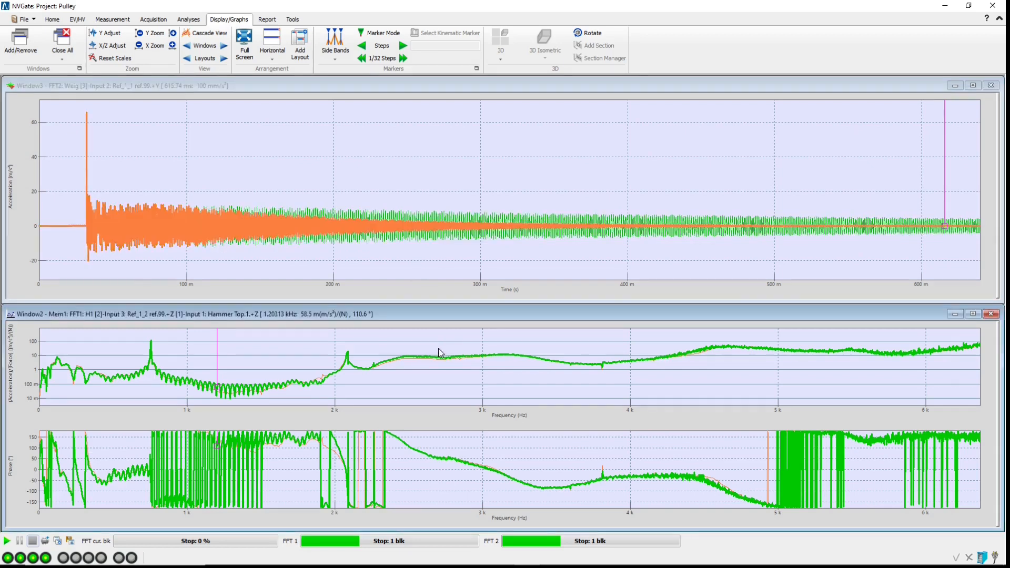
key("Tab")
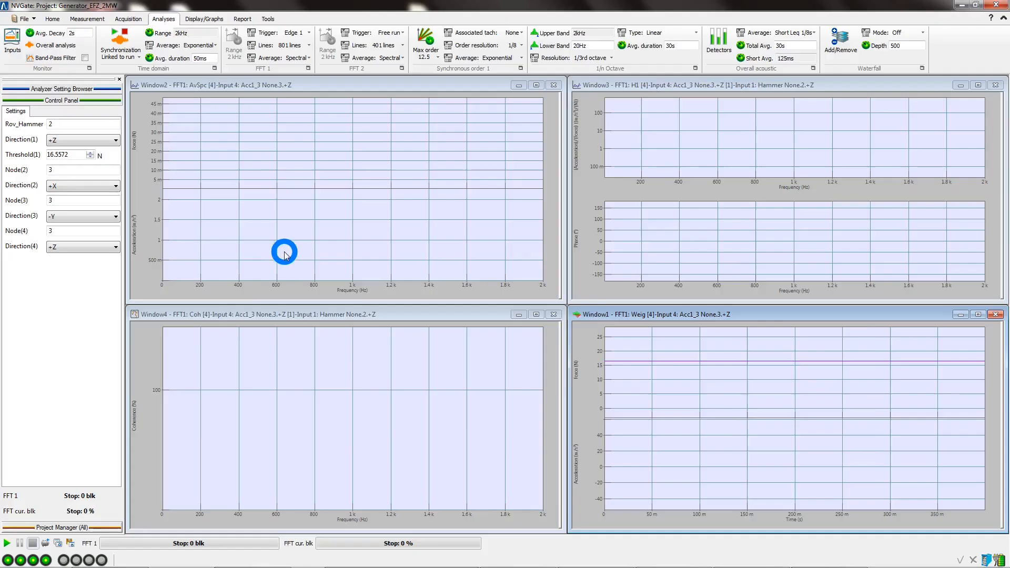
In the FFT 1 channel settings, set the weighting window of Channel 1 (hammer) to Force.
left_click(59, 543)
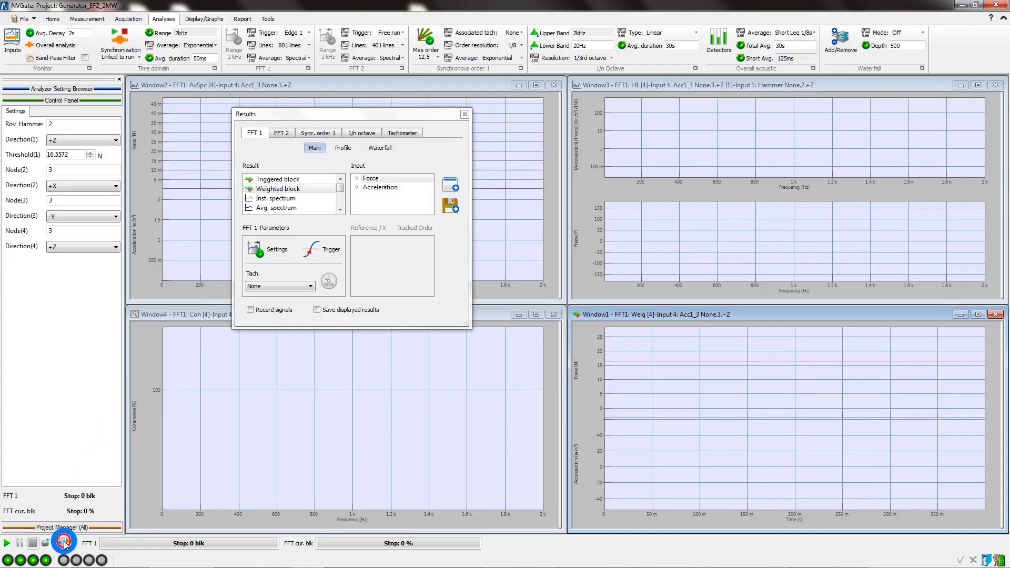
left_click(270, 253)
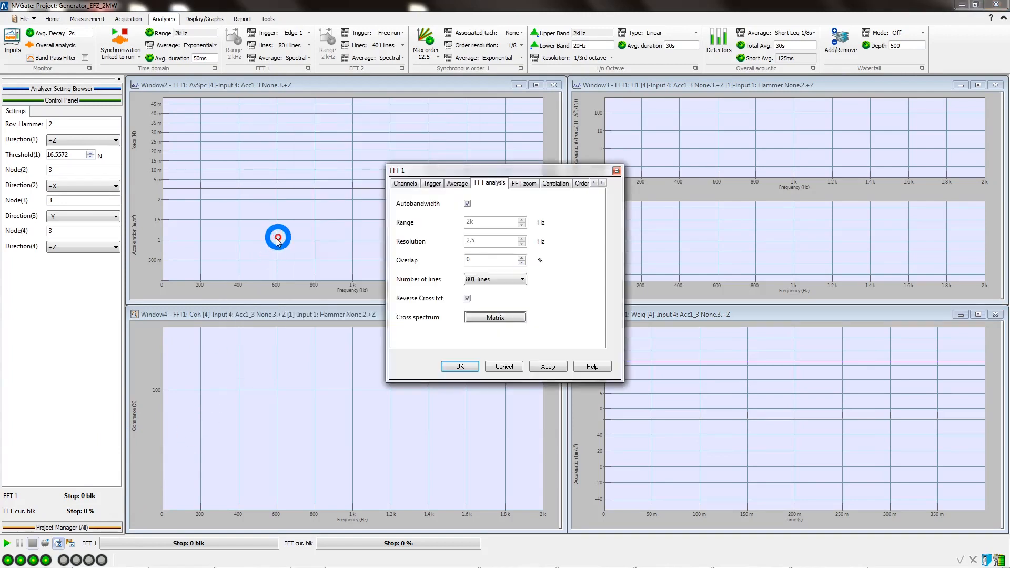
left_click(395, 186)
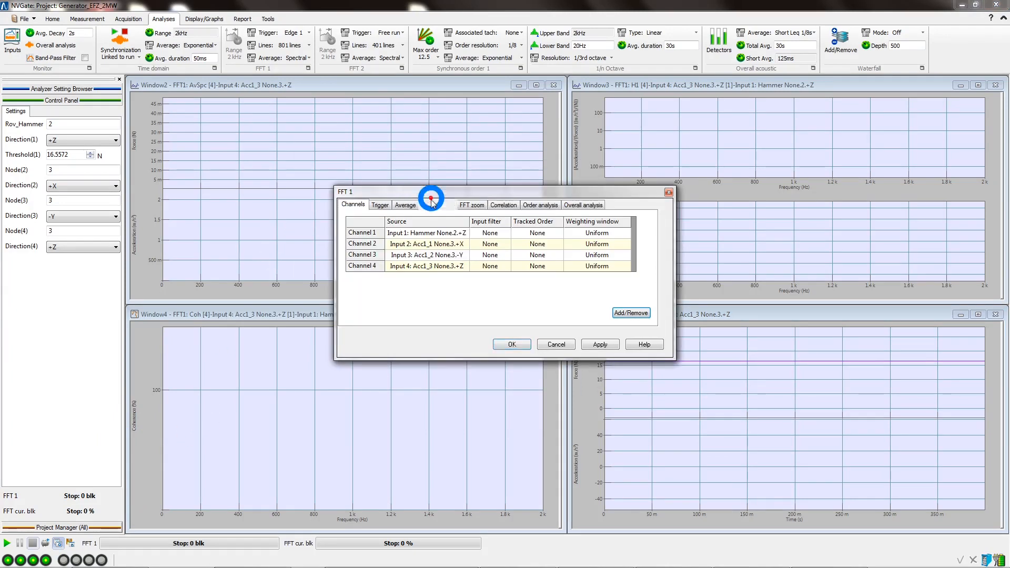
left_click(594, 234)
left_click(597, 236)
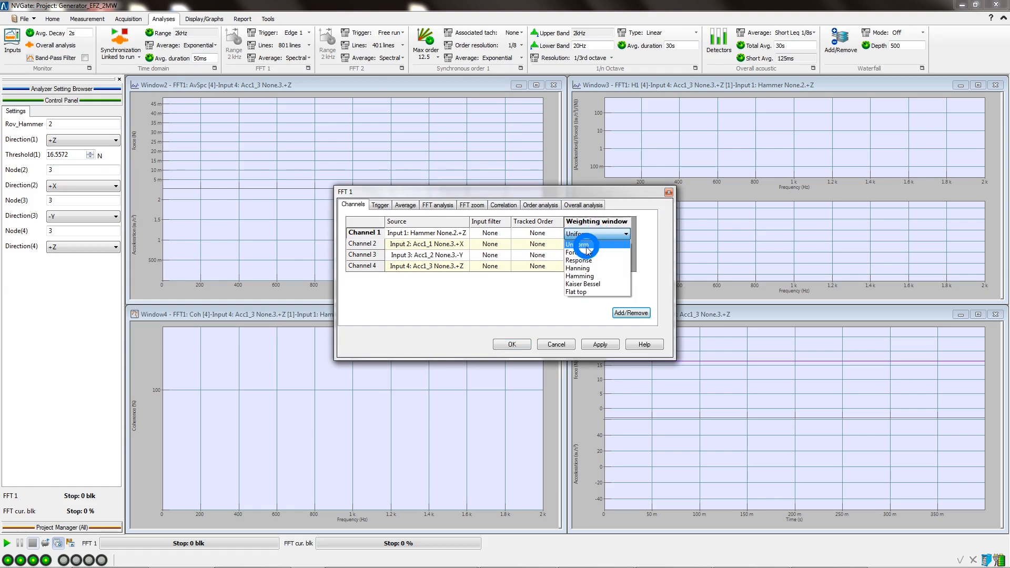
left_click(585, 252)
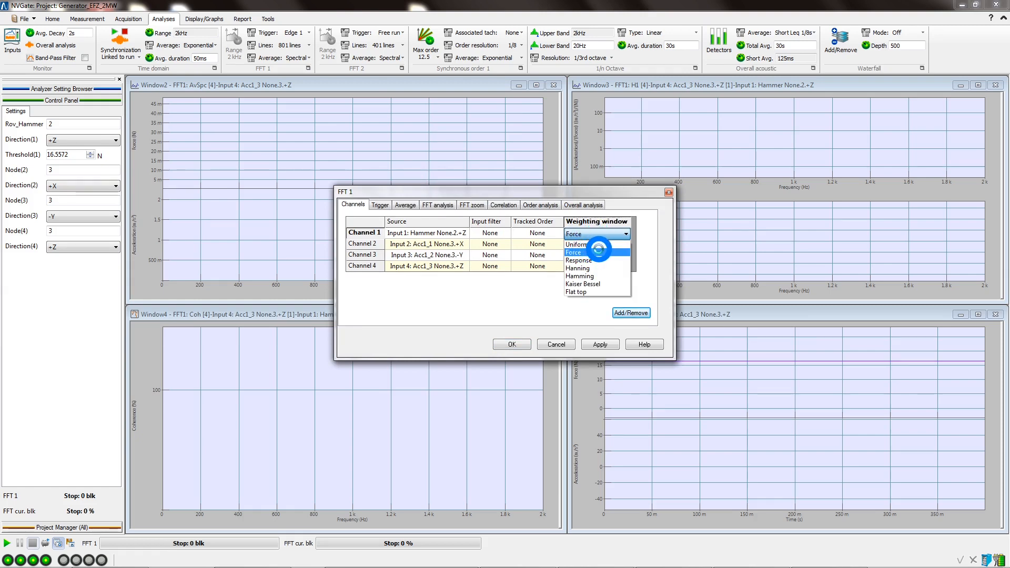
Set the weighting window of Channel 2 to Response, copy it to Channels 3 and 4, and apply the FFT 1 settings.
left_click(613, 245)
left_click(626, 246)
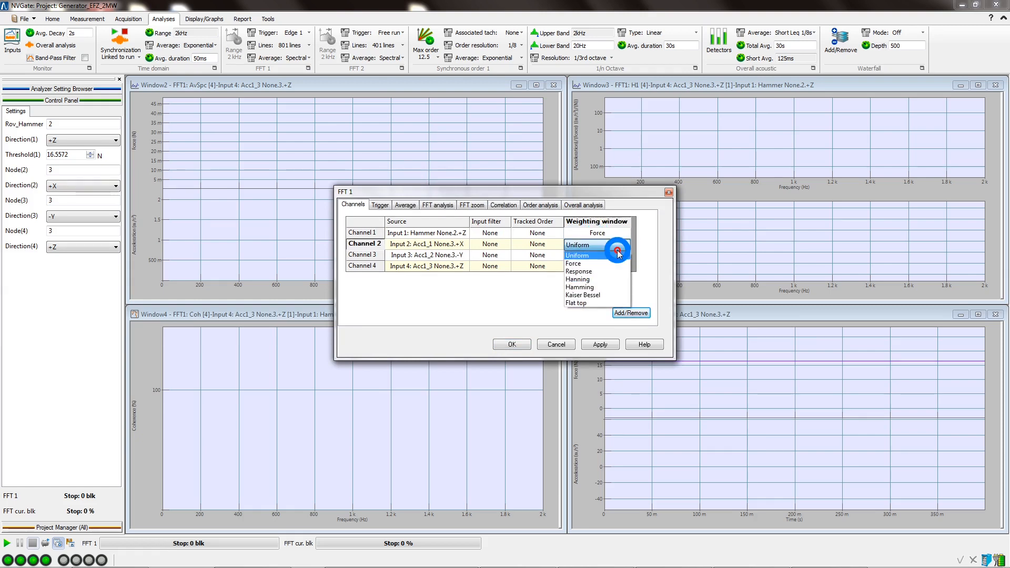
left_click(601, 269)
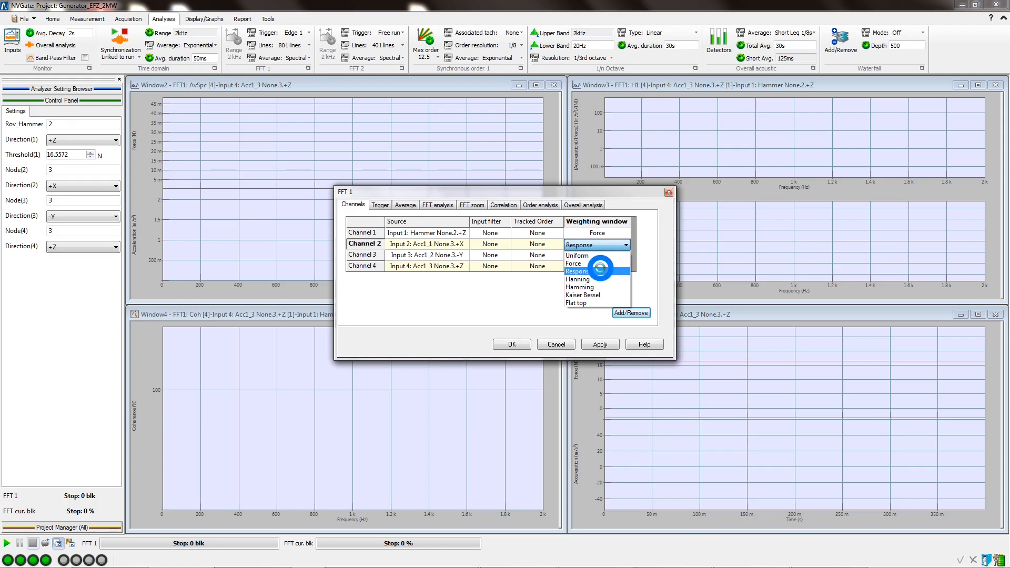
right_click(596, 244)
left_click(618, 251)
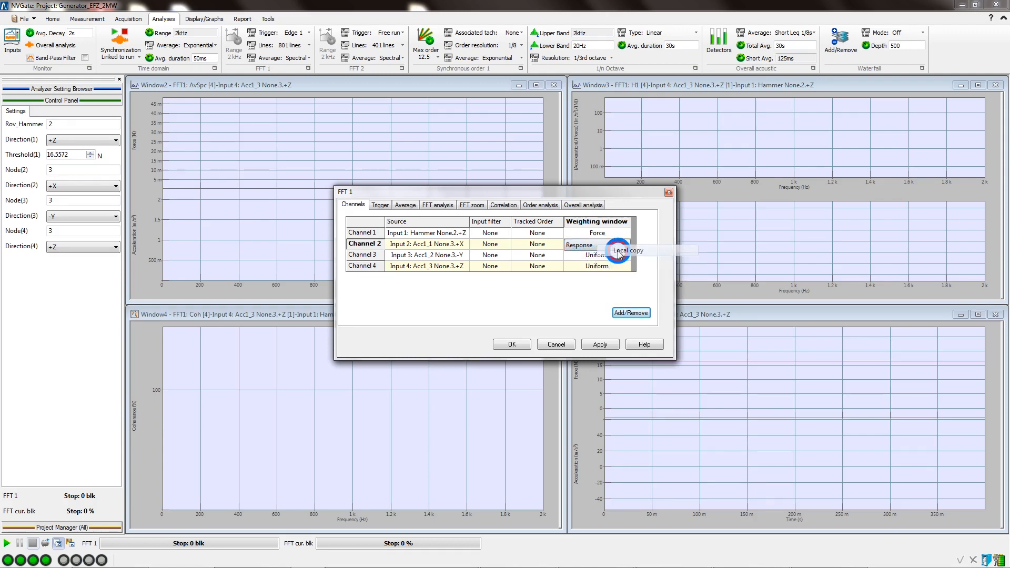
left_click(614, 254)
right_click(614, 266)
left_click(640, 285)
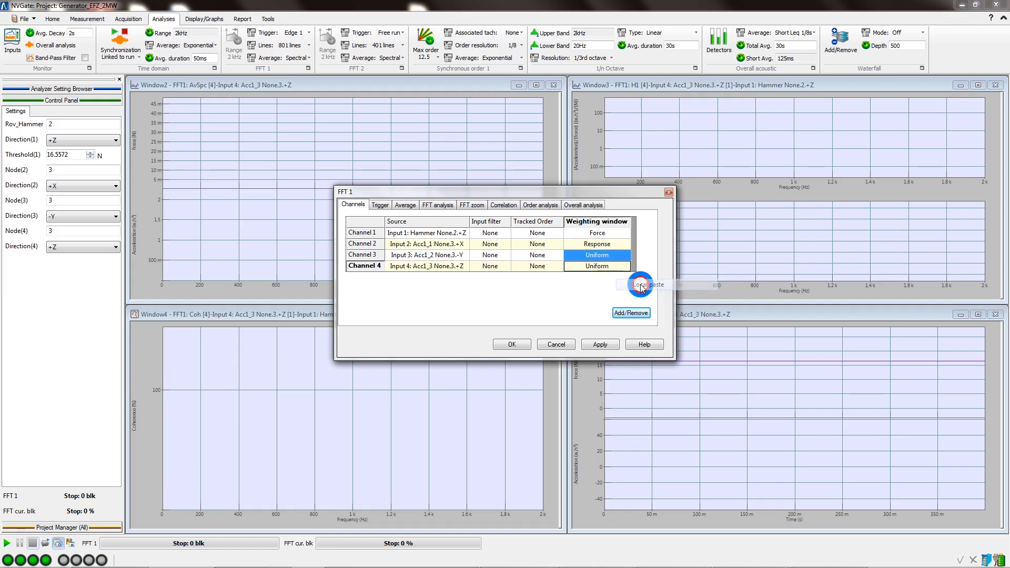
left_click(611, 342)
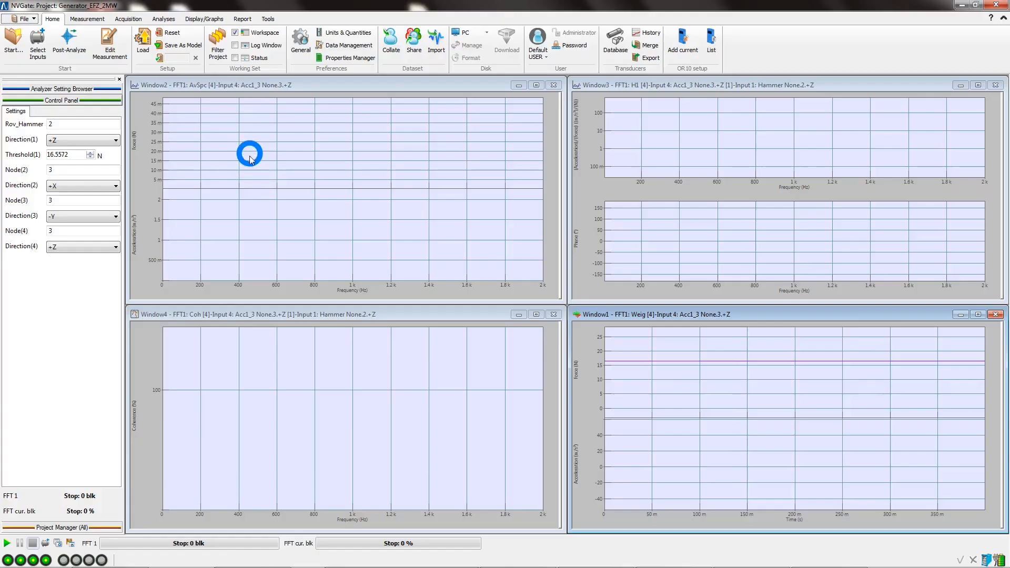
Add a new display layout named SetWindowing.
left_click(205, 20)
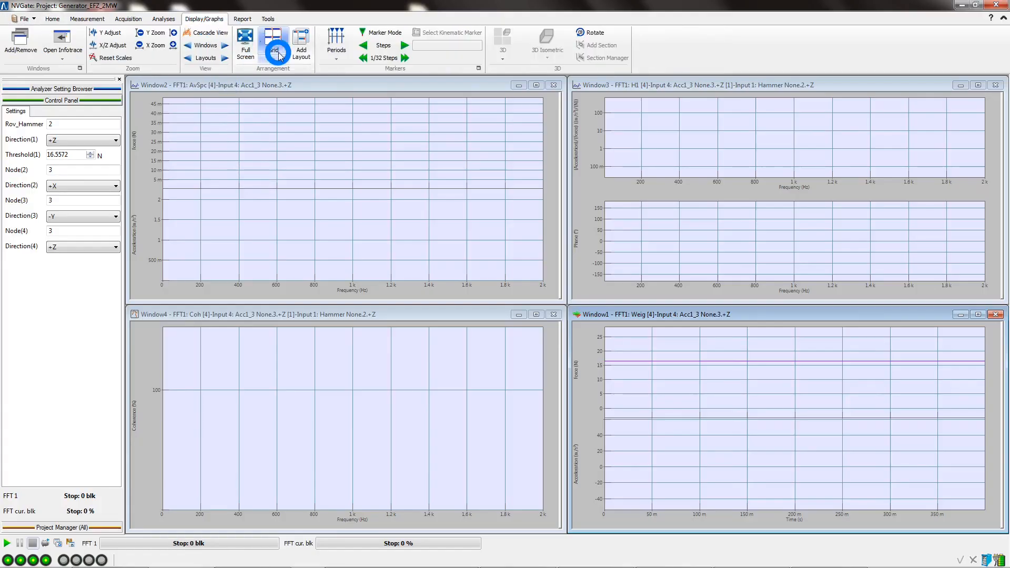
left_click(301, 48)
type("Set")
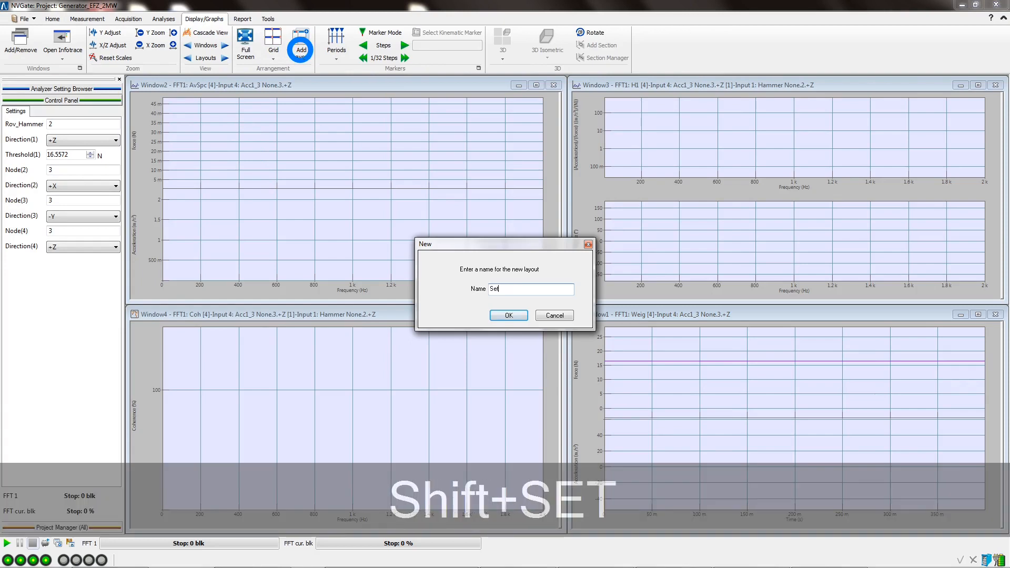
type("Windowing")
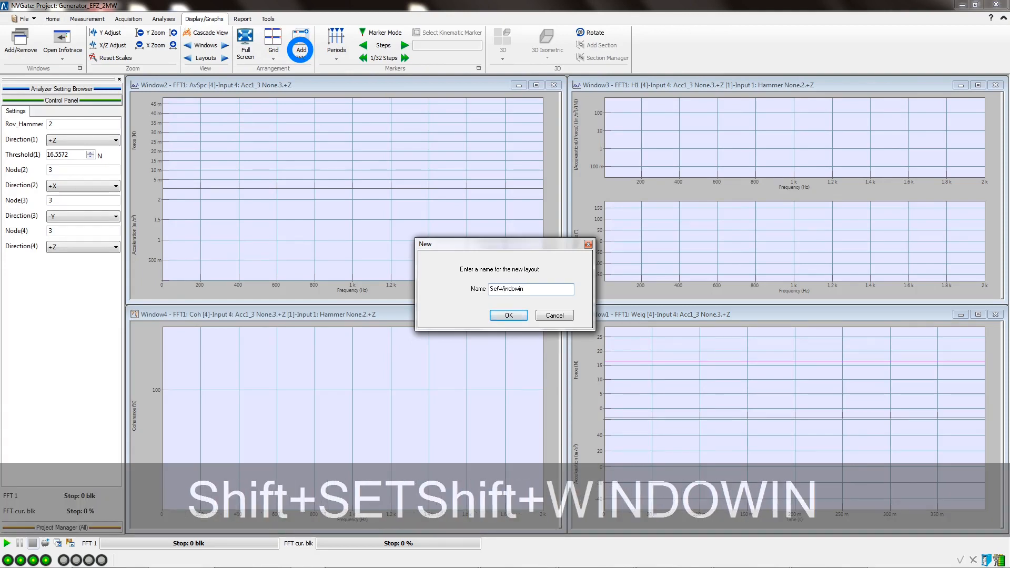
key("Return")
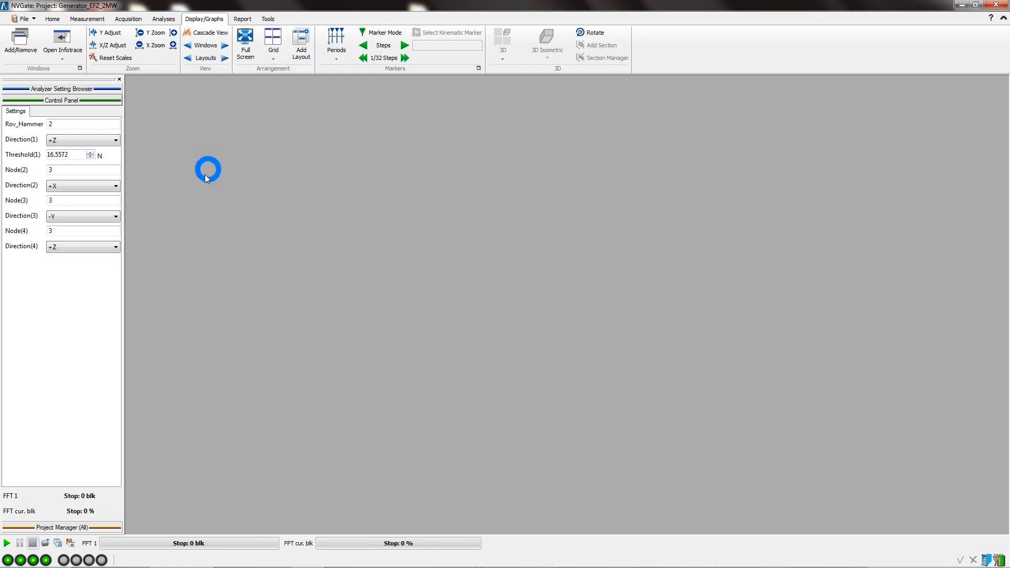
Display the FFT 1 triggered block of the Force input in a new window and overlay its weighted block.
left_click(58, 544)
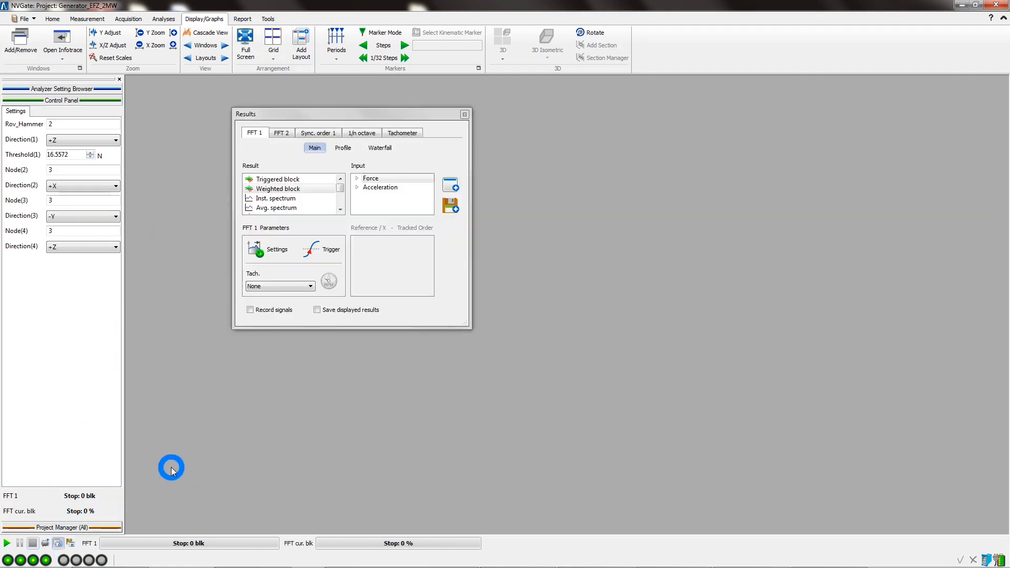
left_click(287, 181)
left_click(385, 180)
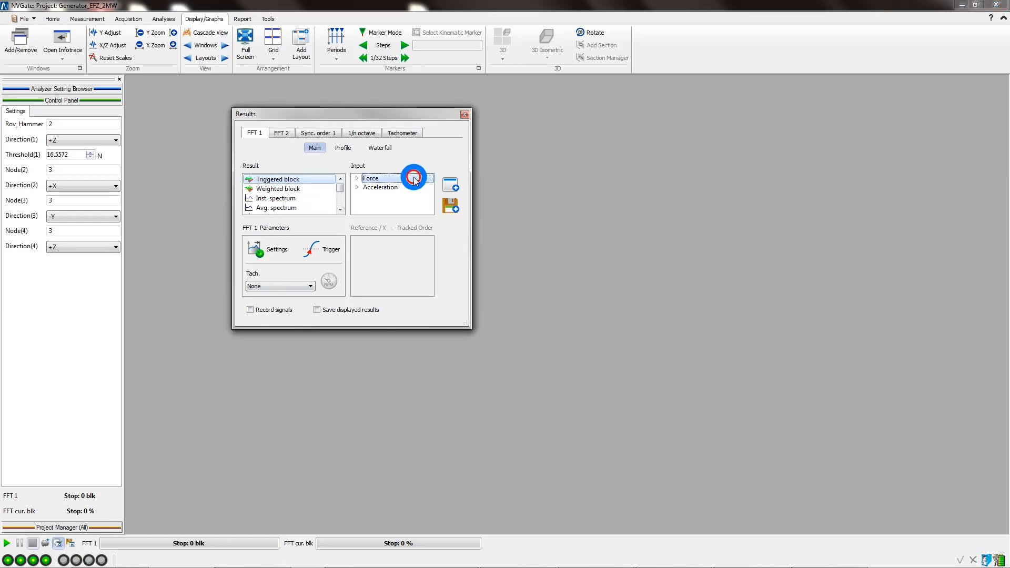
left_click(442, 184)
left_click(279, 188)
left_click(447, 185)
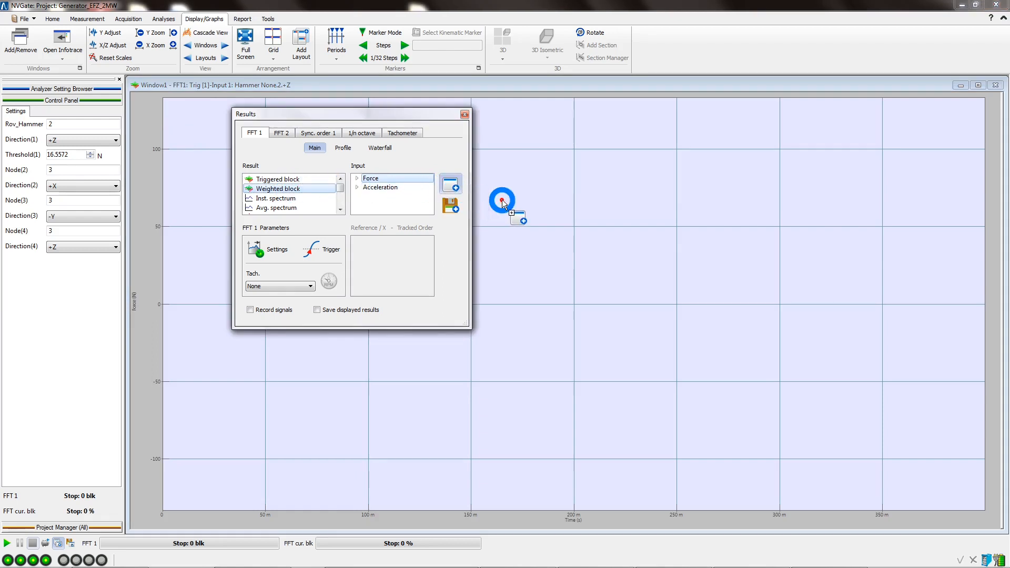
Display the triggered block of acceleration Input 2 in a second window, overlay its weighted block, and run the measurement.
left_click(290, 180)
left_click(357, 187)
left_click(392, 197)
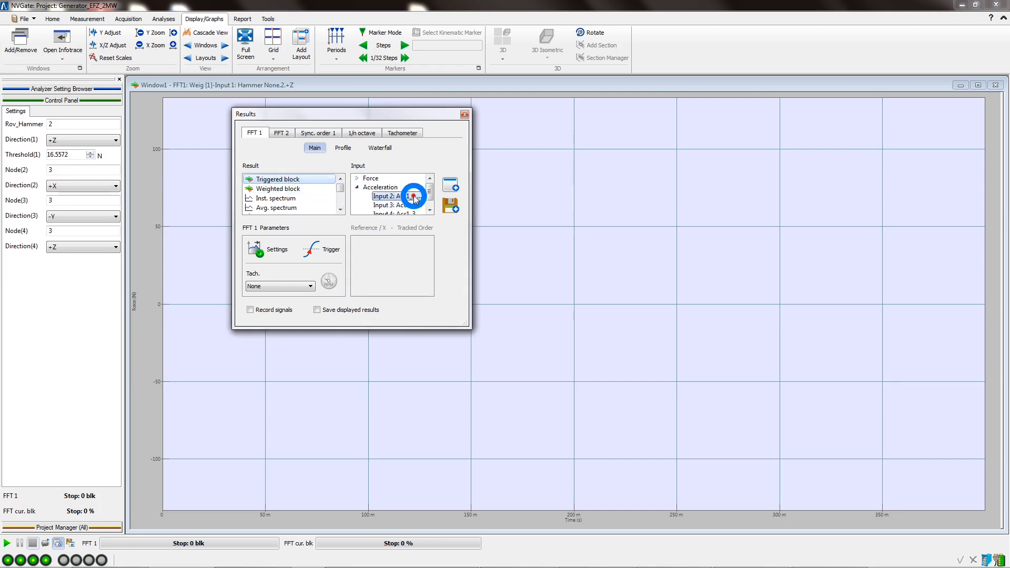
left_click(449, 187)
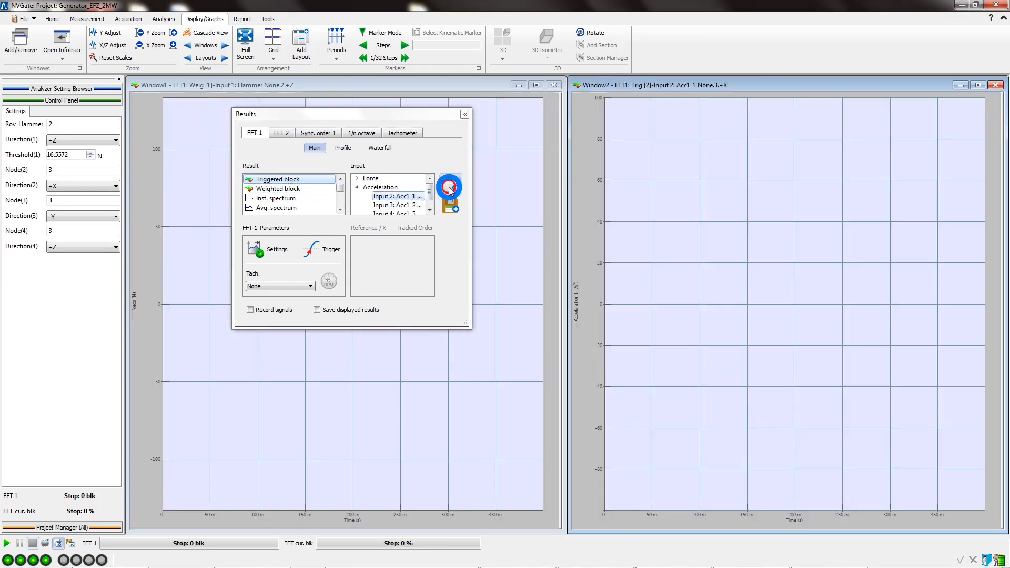
left_click(290, 188)
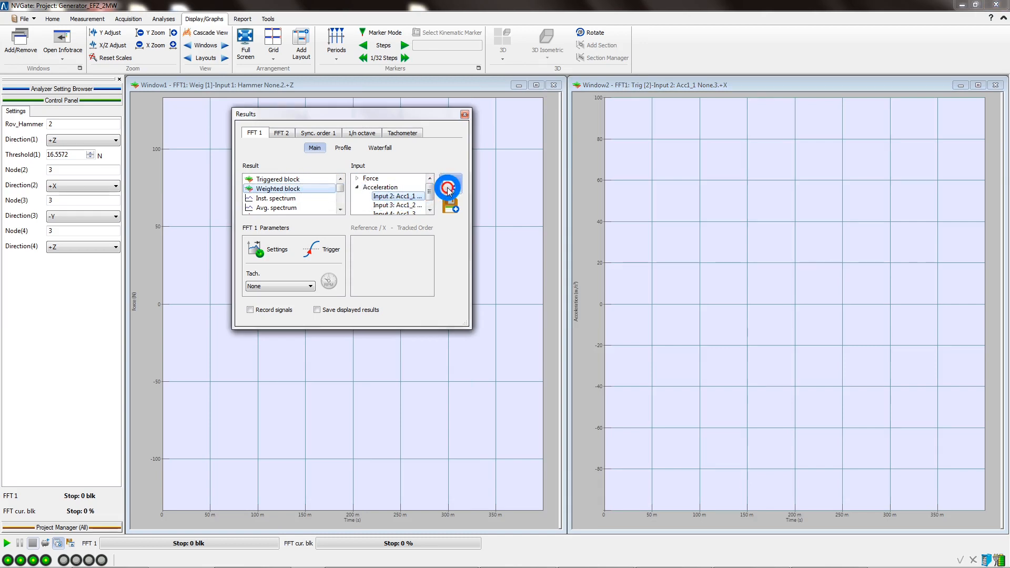
left_click_drag(438, 193, 665, 202)
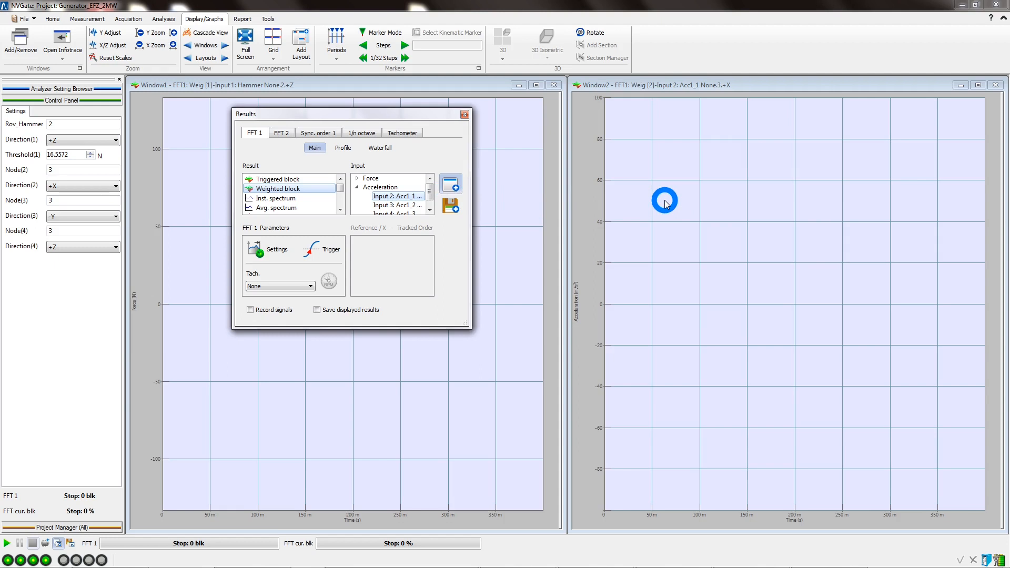
key("ctrl+r")
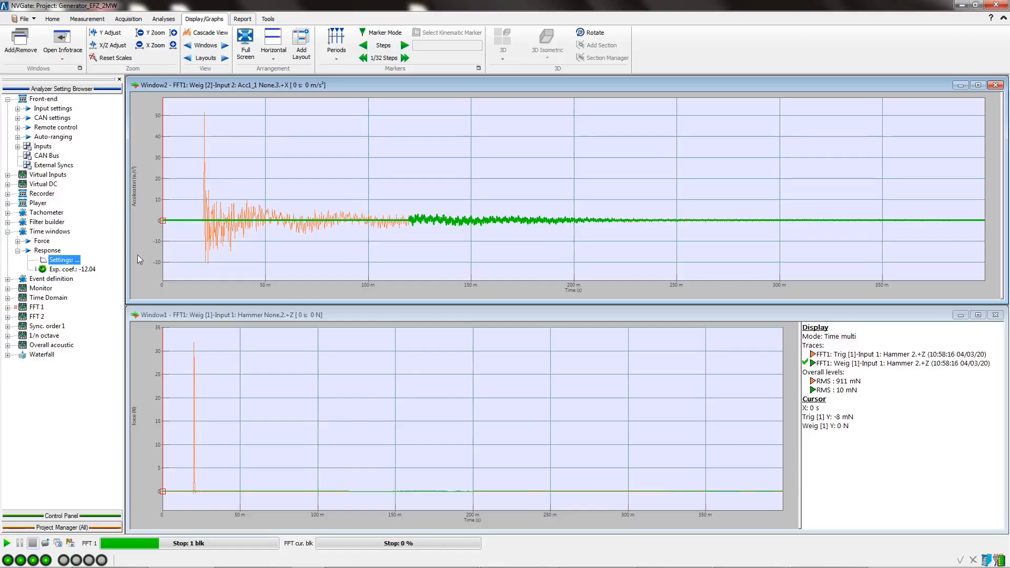
Open the Response time window settings and move the flat top start to about 1.75 %, before the impact.
double_click(61, 262)
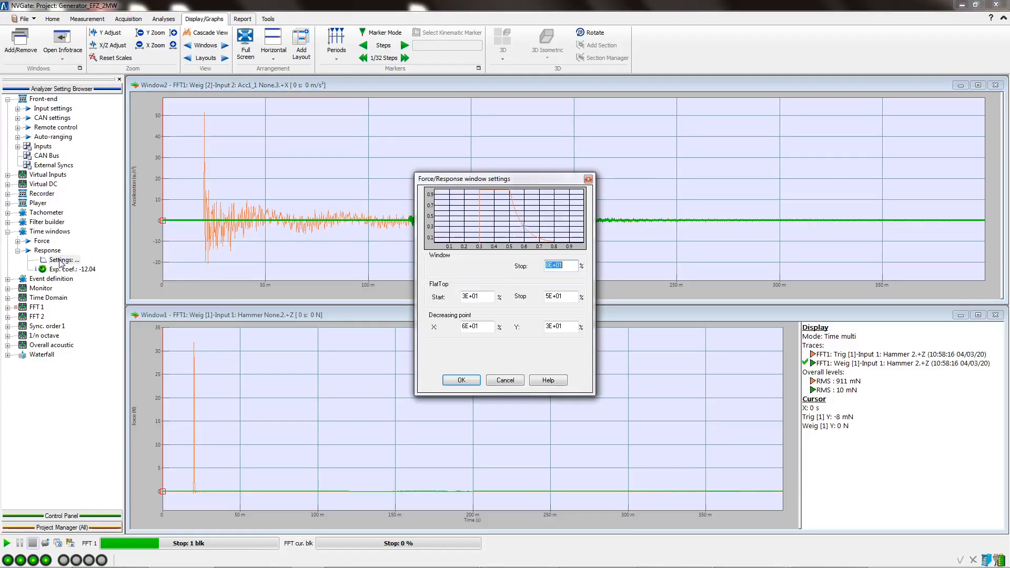
left_click_drag(484, 180, 478, 288)
left_click_drag(473, 330, 429, 331)
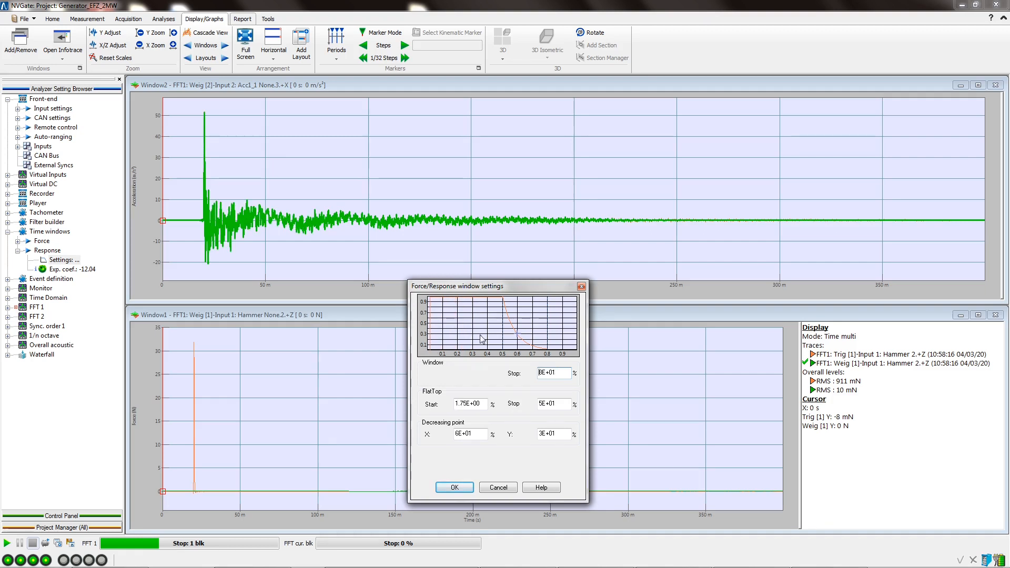
Set the Response window stop to 100 % and its decreasing point to about X 67 %, Y 37.3 %, and accept the settings.
double_click(547, 373)
type("100")
key("Tab")
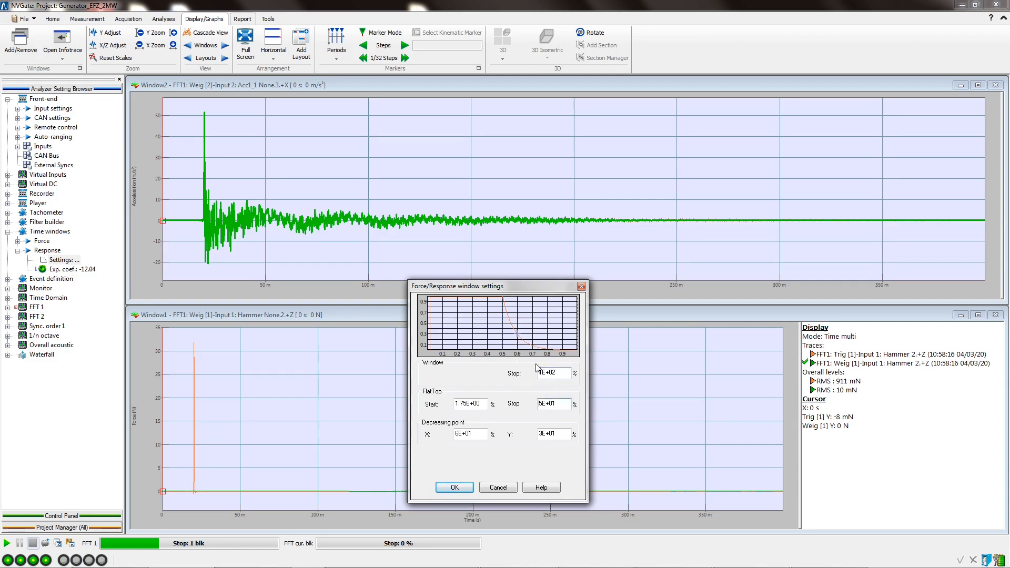
left_click_drag(517, 336, 528, 331)
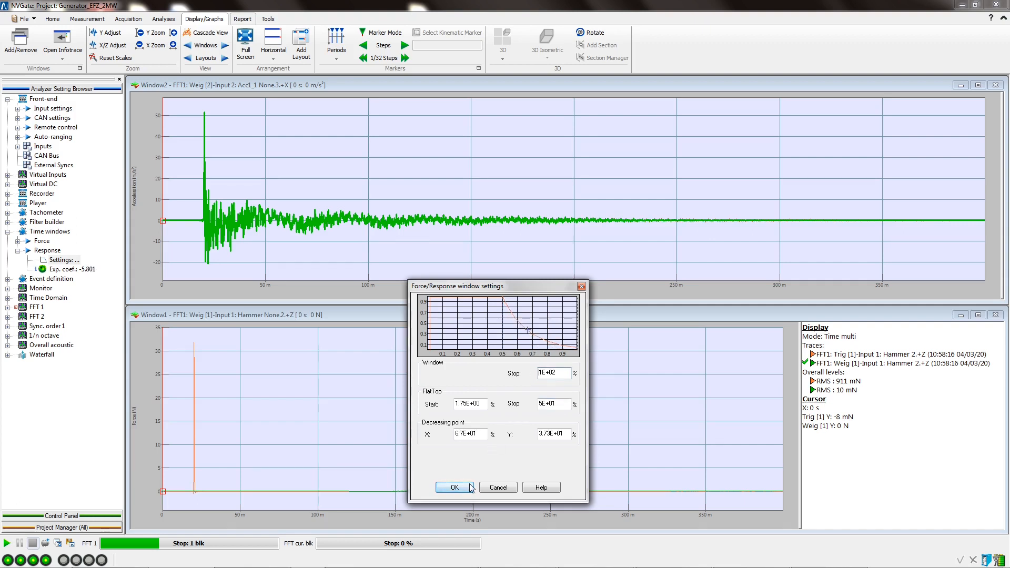
left_click(455, 488)
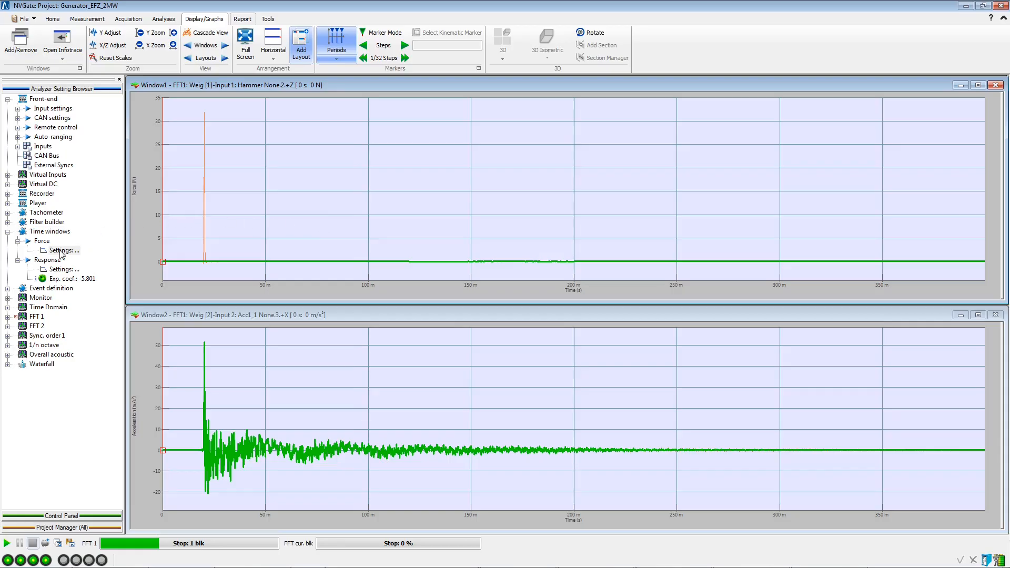
Set the Force time window start to about 2.11 % in its settings and accept them.
double_click(60, 255)
mouse_move(456, 223)
left_mouse_down()
mouse_move(313, 271)
mouse_move(330, 305)
mouse_move(287, 310)
left_mouse_up()
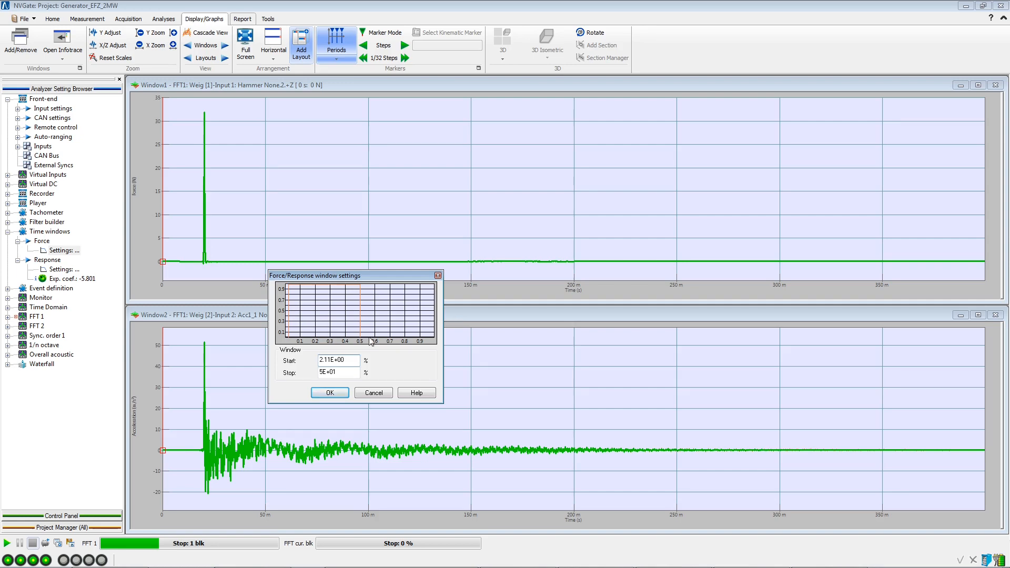
left_click(339, 394)
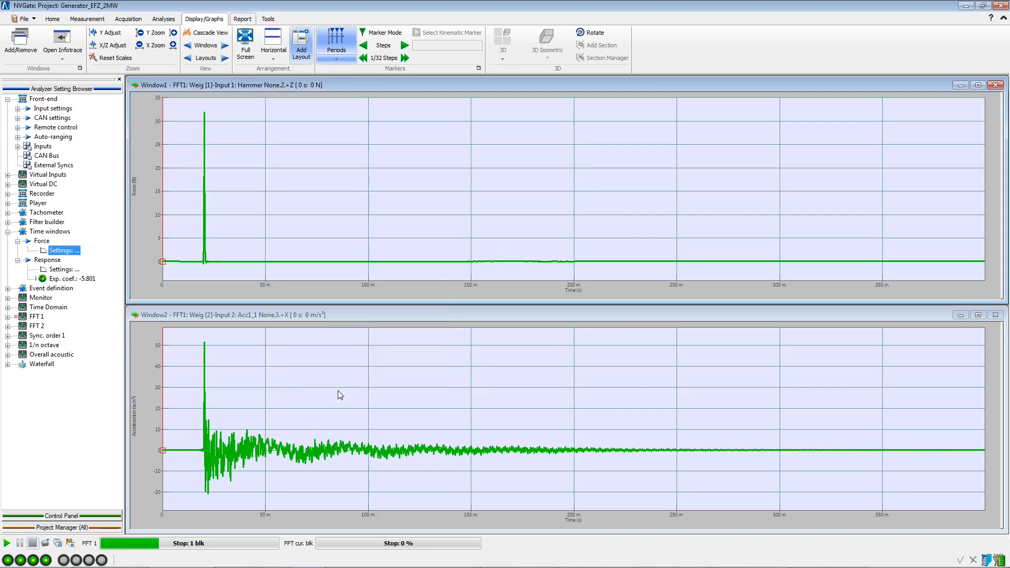